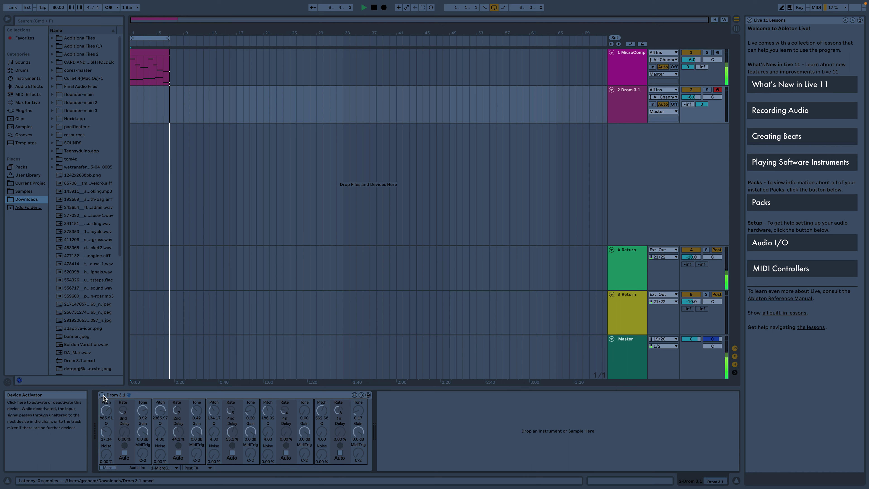
# - Activate the Drom 3.1 device, retune its first, fourth and fifth voices, and set the fifth voice's Noise to about 30.7%
pyautogui.click(102, 395)
pyautogui.moveTo(107, 413); pyautogui.dragTo(107, 432)
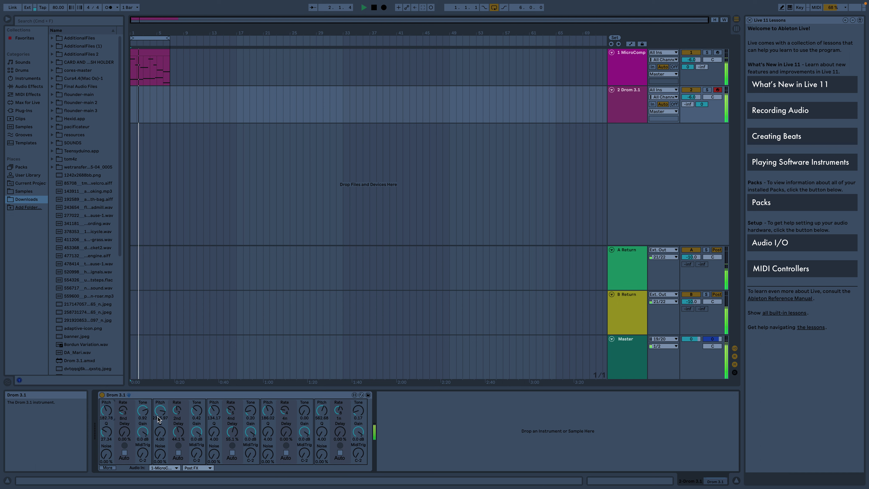
pyautogui.moveTo(272, 411); pyautogui.dragTo(317, 404)
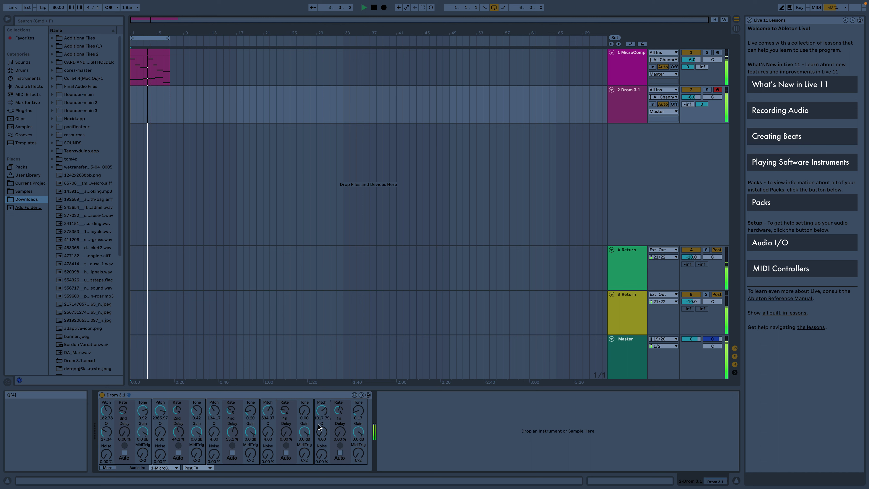
pyautogui.moveTo(325, 455); pyautogui.dragTo(325, 441)
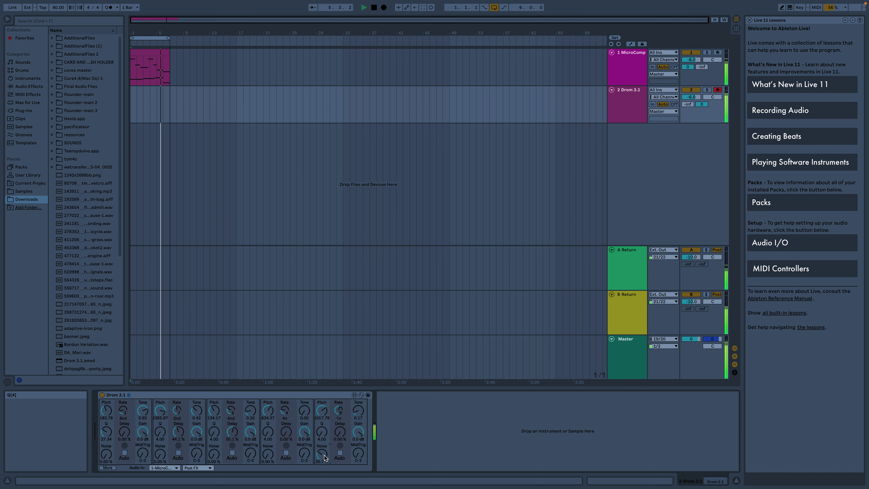
pyautogui.moveTo(323, 414); pyautogui.dragTo(323, 418)
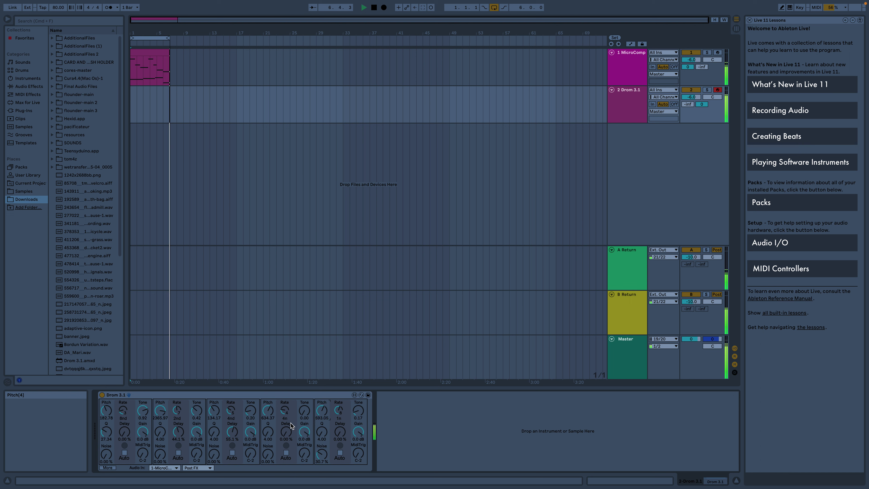
# - Show the extra parameters, set the first voice's Scrunge to 83, and dial in Fold, OFFS and Feed on the fourth and fifth voices
pyautogui.click(107, 468)
pyautogui.moveTo(125, 433); pyautogui.dragTo(126, 409)
pyautogui.moveTo(339, 438)
pyautogui.mouseDown()
pyautogui.moveTo(325, 452)
pyautogui.moveTo(340, 449)
pyautogui.mouseUp()
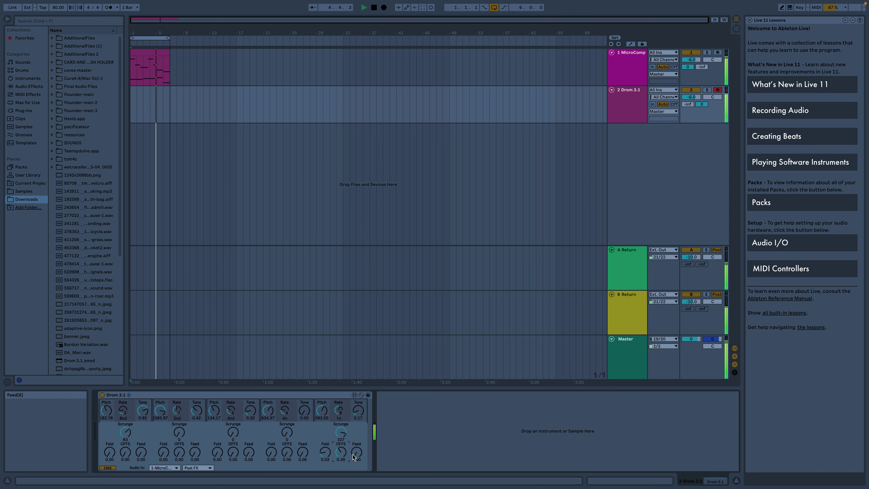
pyautogui.moveTo(354, 457); pyautogui.dragTo(337, 467)
pyautogui.moveTo(271, 454); pyautogui.dragTo(352, 457)
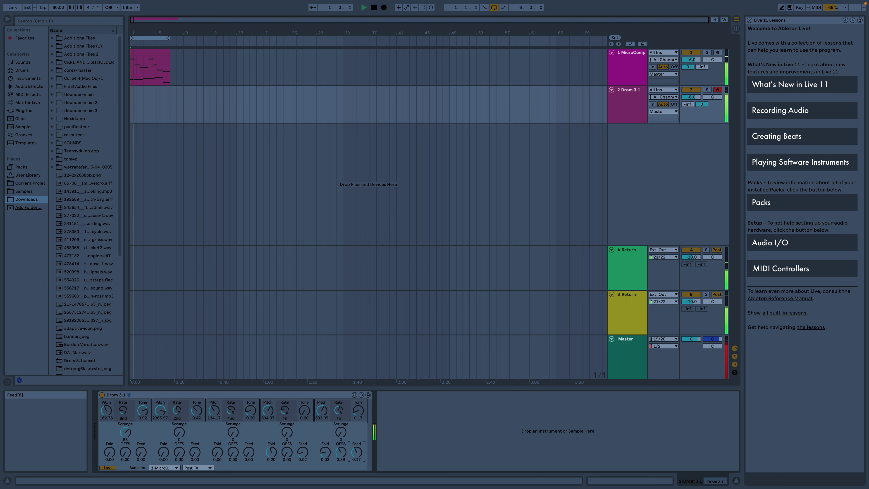
# - Set the third voice's Fold to 0.72 and OFFS to 0.47, raise the second voice's Feed, and lower the third and fourth voices' pitches
pyautogui.click(246, 457)
pyautogui.moveTo(231, 451); pyautogui.dragTo(194, 444)
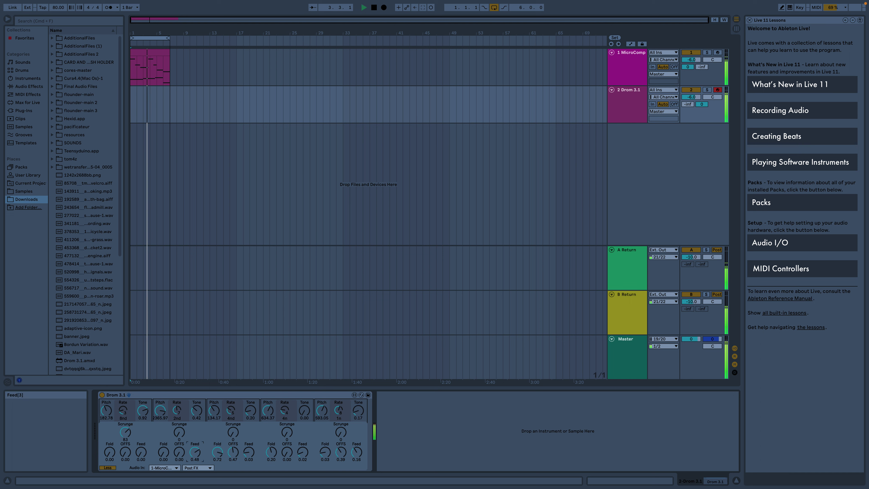
pyautogui.moveTo(268, 413)
pyautogui.mouseDown()
pyautogui.moveTo(285, 431)
pyautogui.moveTo(268, 414)
pyautogui.mouseUp()
pyautogui.moveTo(210, 409); pyautogui.dragTo(210, 415)
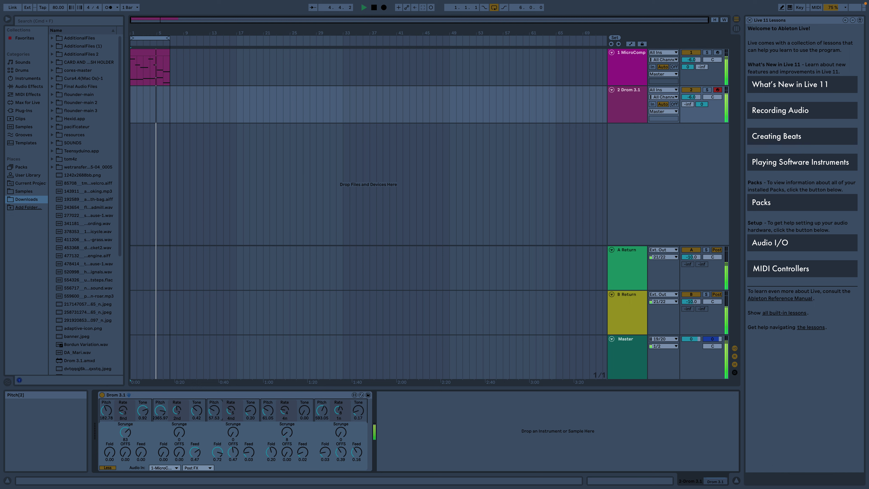
# - Lower the first voice's Tone to 0.44 and Scrunge to 45, and turn Fold, OFFS and Feed down to near zero across the voices
pyautogui.moveTo(143, 410); pyautogui.dragTo(109, 432)
pyautogui.moveTo(192, 456); pyautogui.dragTo(272, 460)
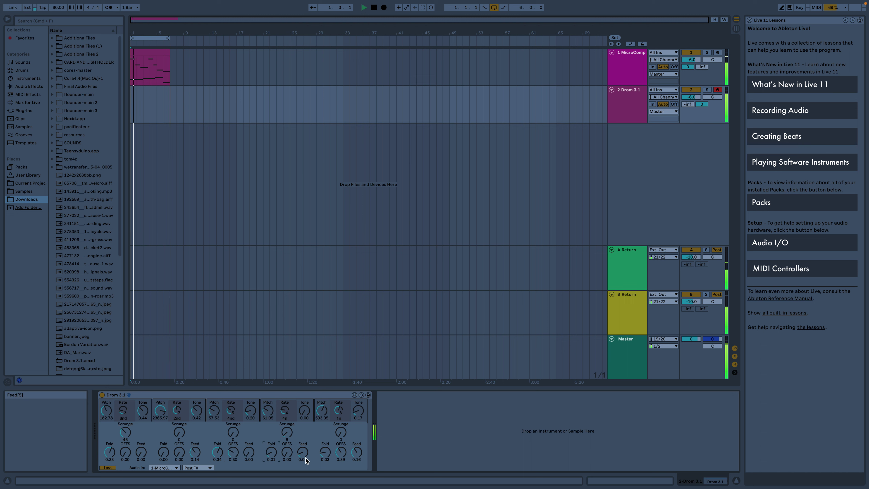
pyautogui.moveTo(325, 452); pyautogui.dragTo(195, 455)
pyautogui.moveTo(109, 451); pyautogui.dragTo(110, 461)
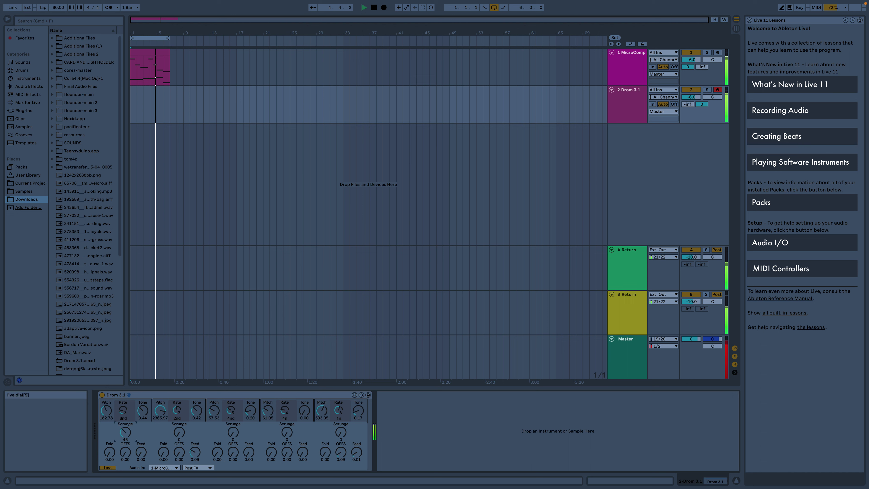
# - Return to the main parameters, set the second voice's Delay to 0%, lower its pitch, and enable its Auto trigger
pyautogui.rightClick(113, 468)
pyautogui.click(121, 471)
pyautogui.click(110, 468)
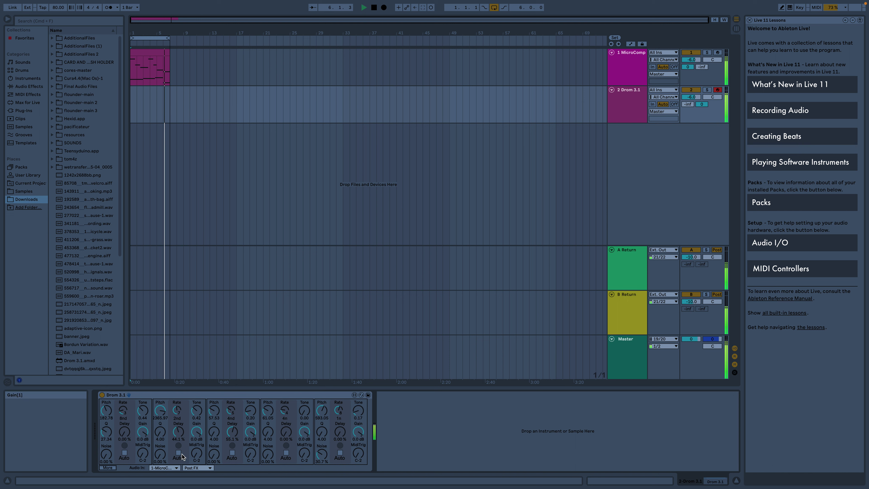
pyautogui.moveTo(178, 432); pyautogui.dragTo(179, 449)
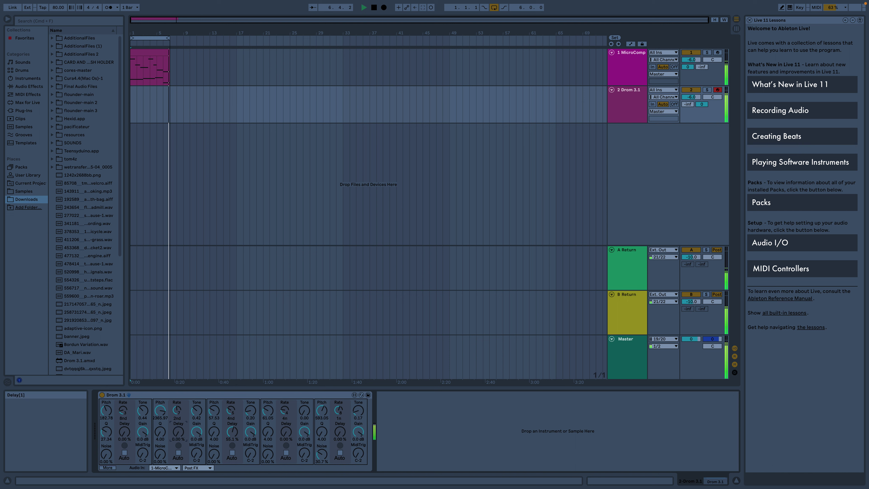
pyautogui.moveTo(158, 412); pyautogui.dragTo(158, 428)
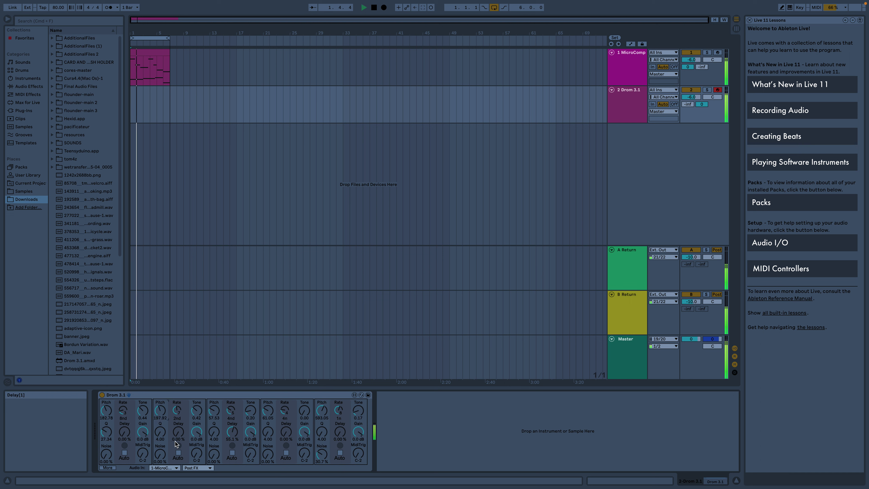
pyautogui.click(180, 453)
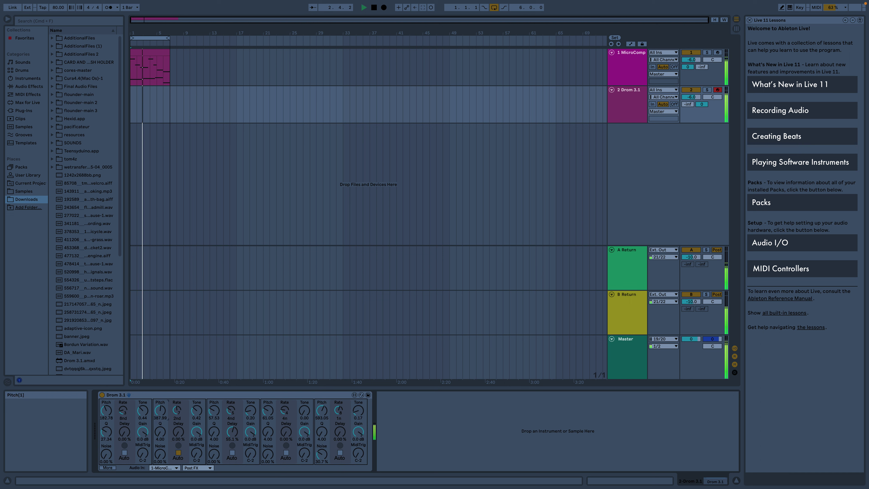
# - Set the second voice's Rate to 4nd, Q to about 66, Noise to about 50.4% and Tone to 1.12
pyautogui.moveTo(177, 414); pyautogui.dragTo(163, 434)
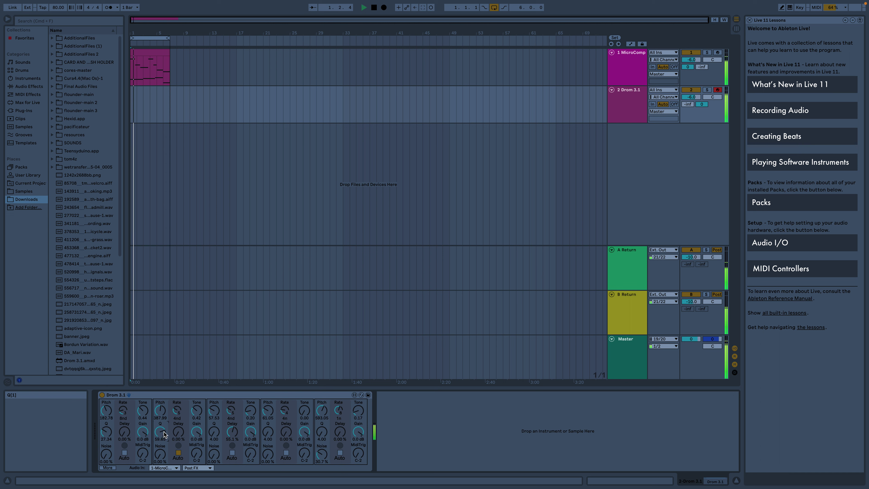
pyautogui.moveTo(163, 432); pyautogui.dragTo(163, 432)
pyautogui.moveTo(160, 454)
pyautogui.mouseDown()
pyautogui.moveTo(160, 433)
pyautogui.moveTo(160, 442)
pyautogui.mouseUp()
pyautogui.moveTo(196, 410); pyautogui.dragTo(197, 399)
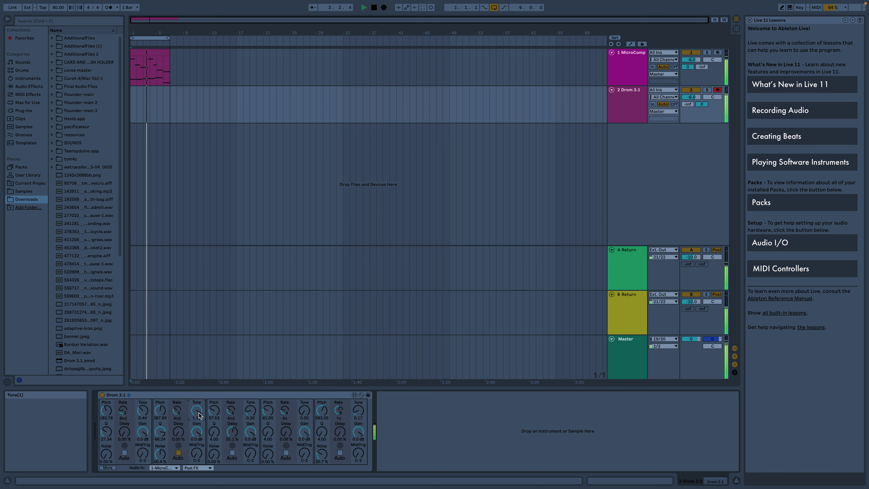
# - Show the extra parameters and set the second voice's Scrunge to about 50, Fold to 0.02, OFFS to 0.13 and Feed to 0.03
pyautogui.click(107, 468)
pyautogui.doubleClick(194, 452)
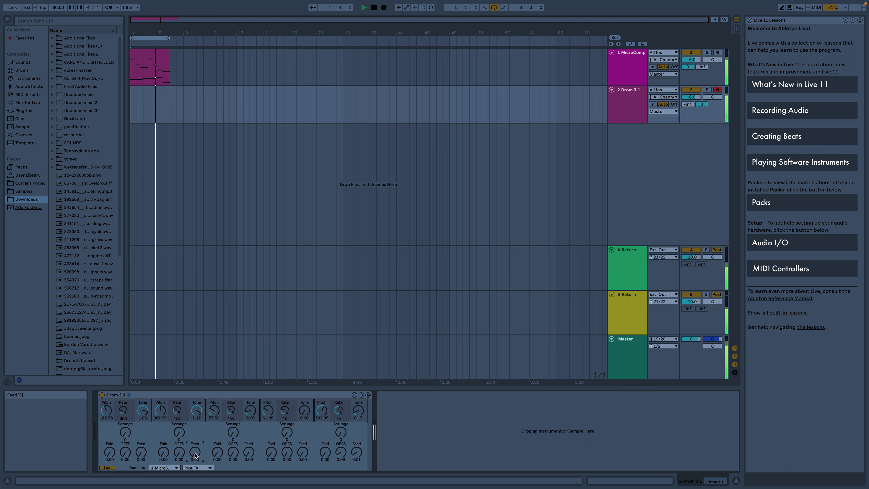
pyautogui.moveTo(160, 458); pyautogui.dragTo(179, 423)
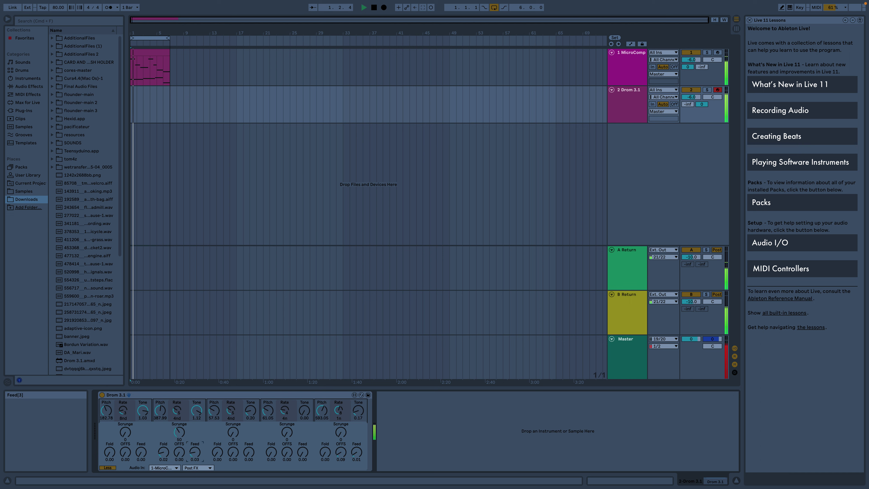
pyautogui.moveTo(179, 452); pyautogui.dragTo(179, 447)
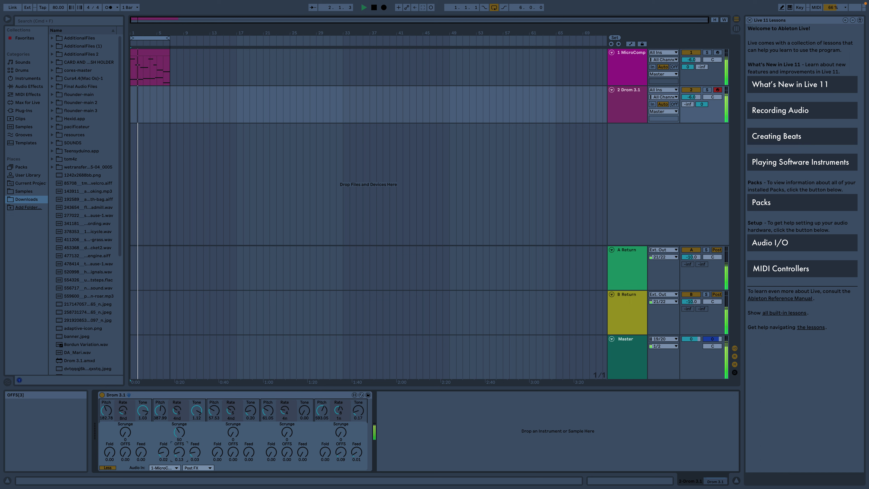
# - Set the first voice's Fold to 0.04 and OFFS to 0.19, and raise Scrunge on the first three voices, with the second at 61
pyautogui.click(130, 451)
pyautogui.moveTo(130, 452); pyautogui.dragTo(110, 448)
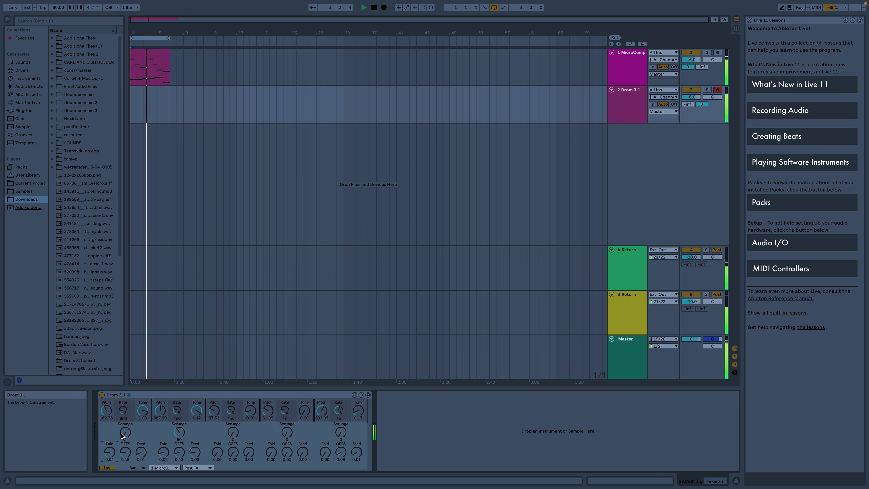
pyautogui.moveTo(233, 433); pyautogui.dragTo(177, 432)
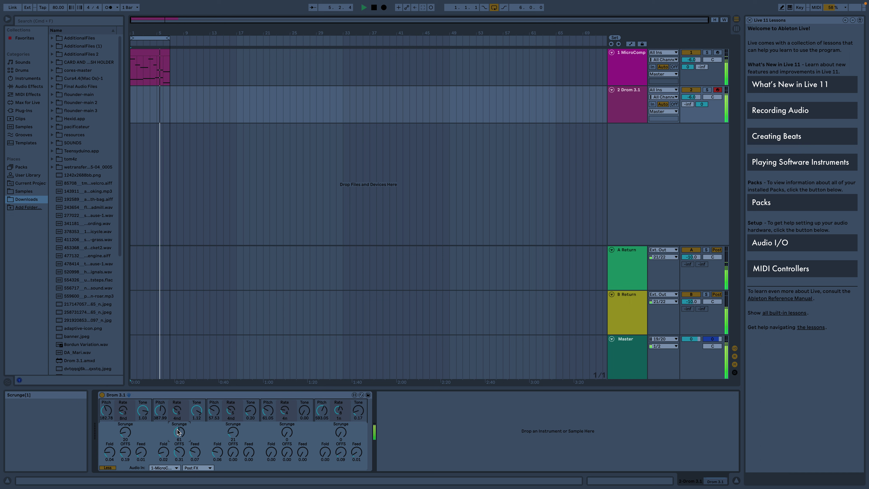
pyautogui.click(192, 396)
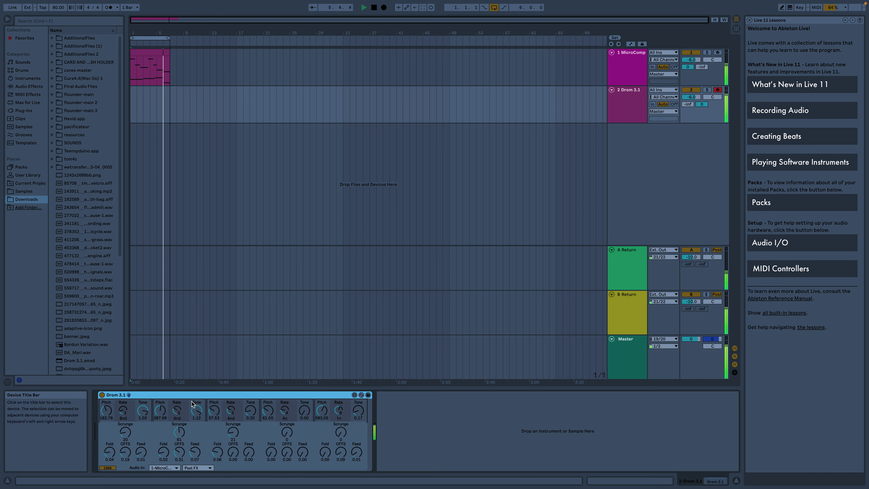
# - Return to the main parameters, set the second voice's Q to 80, Noise to 100% and Tone to 1.01, and reduce its Gain
pyautogui.click(112, 468)
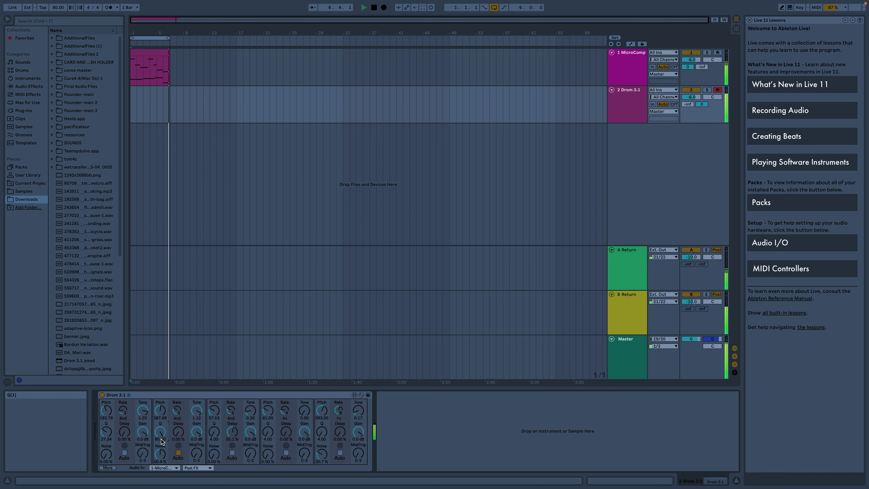
pyautogui.moveTo(159, 456); pyautogui.dragTo(160, 439)
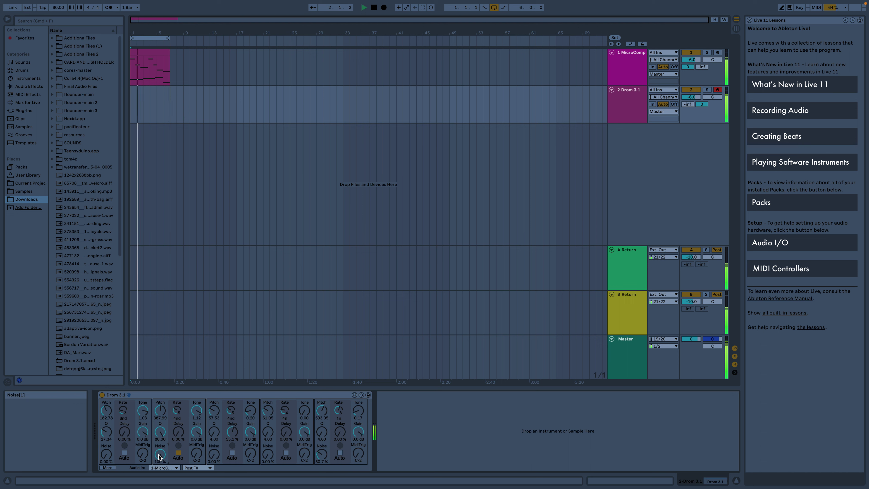
pyautogui.moveTo(197, 433); pyautogui.dragTo(196, 438)
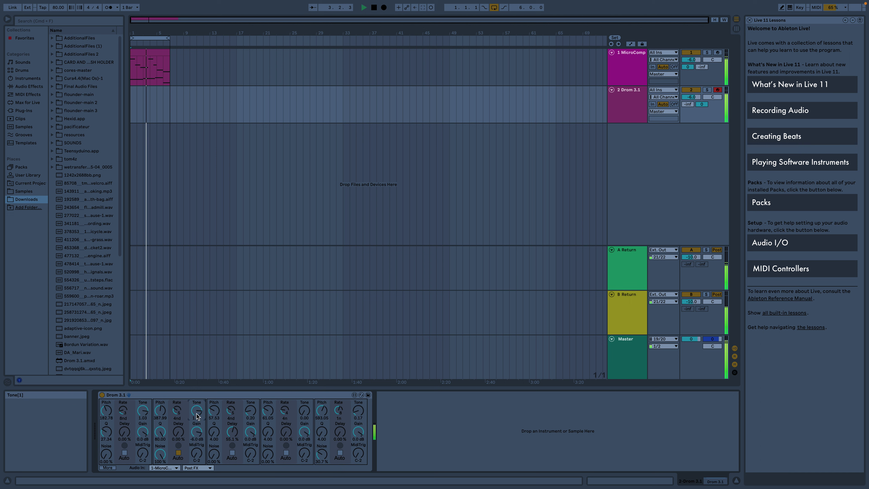
# - Set the second voice's Rate to 32n and pitch to 70.07, turn down its Noise, and lower the first voice's pitch to about 59
pyautogui.moveTo(177, 410); pyautogui.dragTo(177, 413)
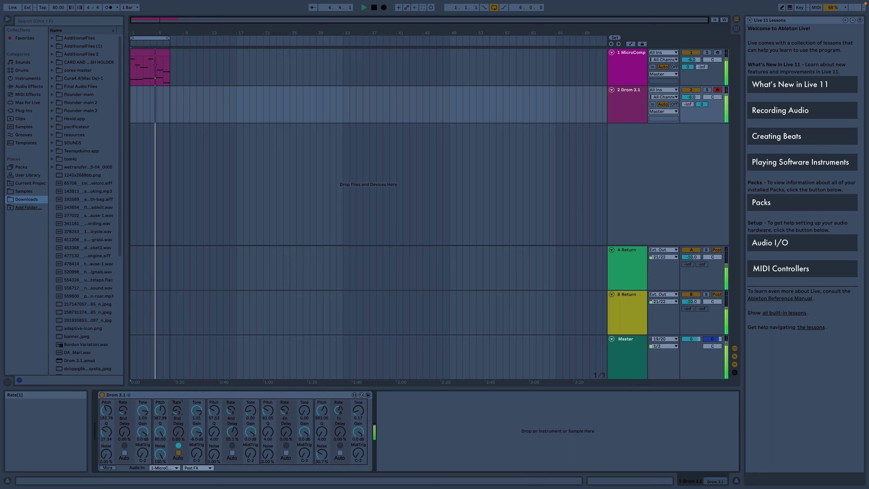
pyautogui.moveTo(177, 410); pyautogui.dragTo(177, 420)
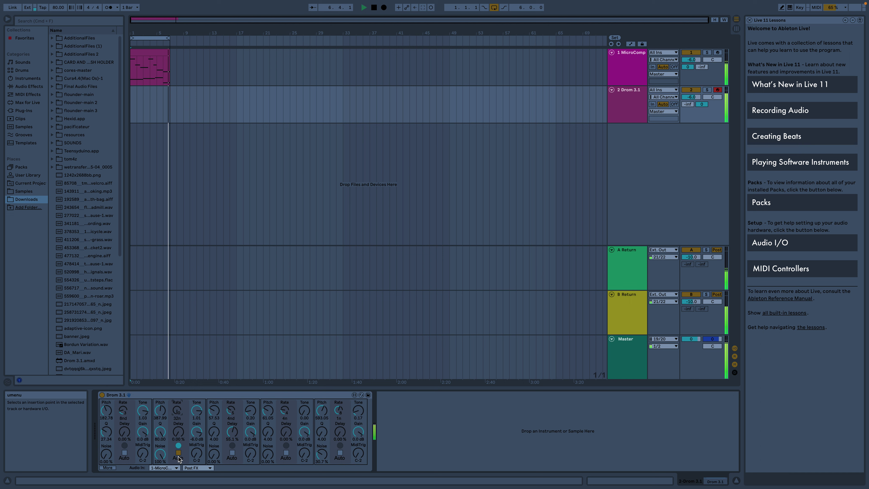
pyautogui.moveTo(160, 410); pyautogui.dragTo(160, 428)
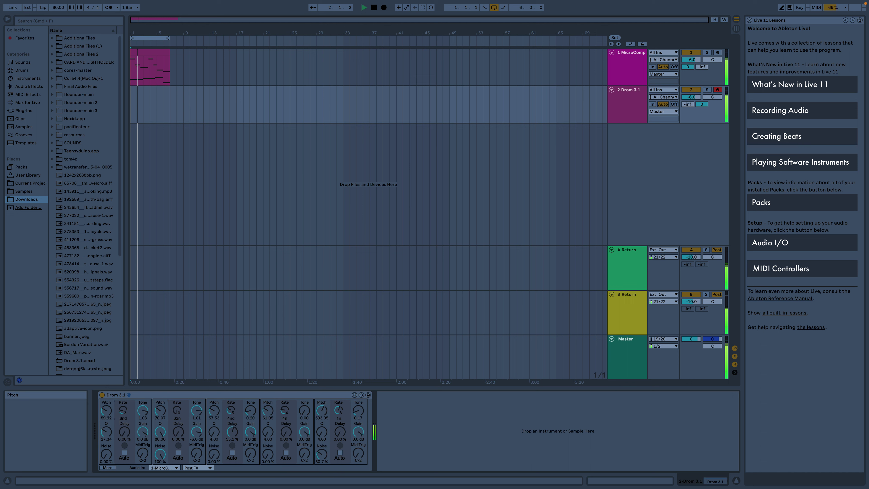
pyautogui.moveTo(160, 453); pyautogui.dragTo(160, 463)
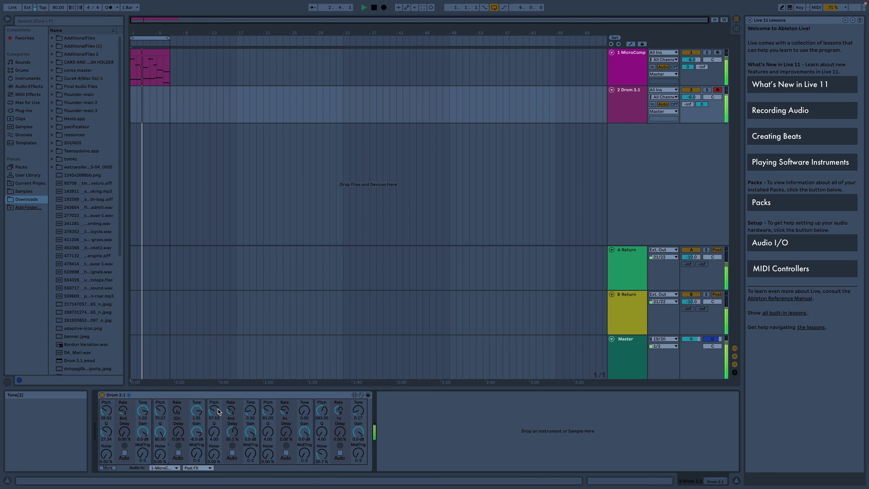
# - Set the third voice's Tone to 0.60 and pitch to about 1088, and the fifth's pitch to 28.71, Noise to 50.4% and Tone to 0.71
pyautogui.click(251, 410)
pyautogui.moveTo(214, 414)
pyautogui.mouseDown()
pyautogui.moveTo(214, 394)
pyautogui.moveTo(214, 417)
pyautogui.mouseUp()
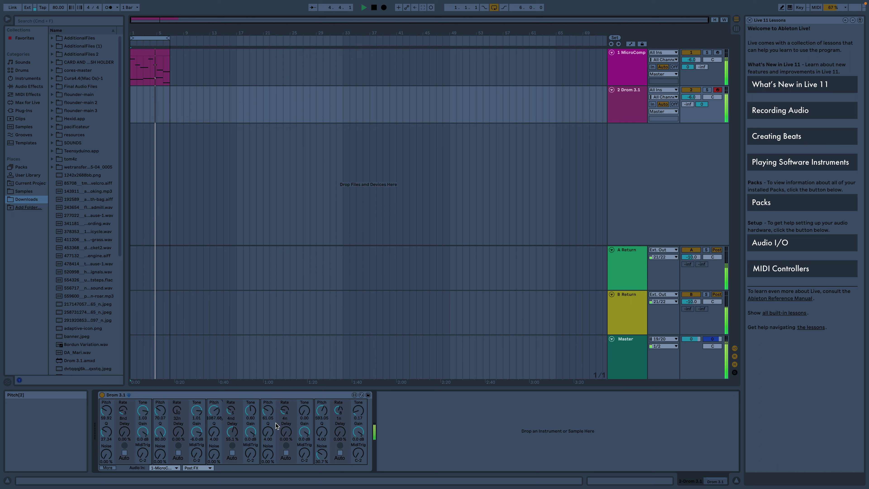
pyautogui.moveTo(319, 413)
pyautogui.mouseDown()
pyautogui.moveTo(320, 428)
pyautogui.moveTo(328, 407)
pyautogui.mouseUp()
pyautogui.moveTo(322, 454); pyautogui.dragTo(321, 441)
pyautogui.moveTo(360, 411); pyautogui.dragTo(358, 399)
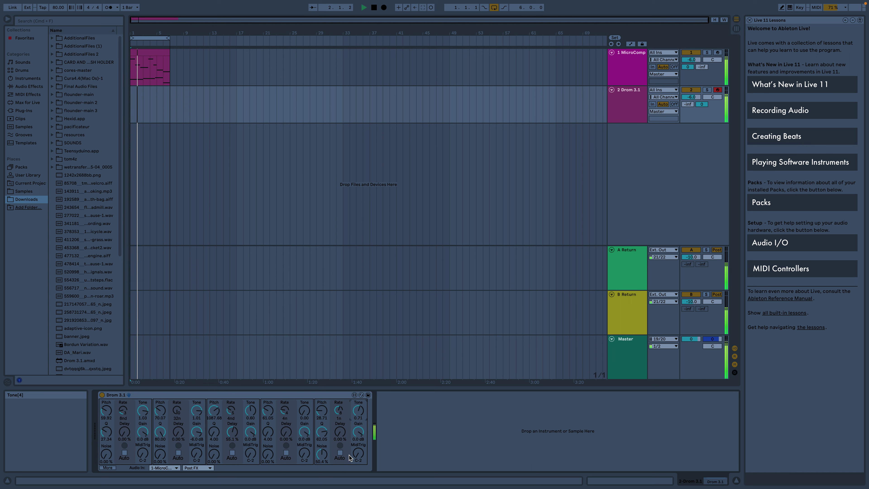
# - Show the extra parameters, set Feed to 0.23, 0.33 and 0.07 on the first three voices, and the fifth's Scrunge to 63 and Feed to 0.11
pyautogui.click(107, 467)
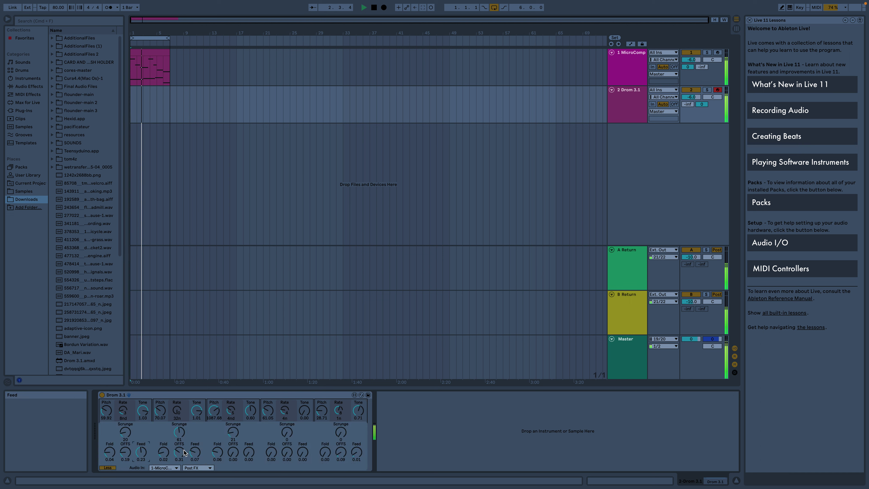
pyautogui.moveTo(244, 451); pyautogui.dragTo(244, 442)
pyautogui.moveTo(301, 451); pyautogui.dragTo(341, 426)
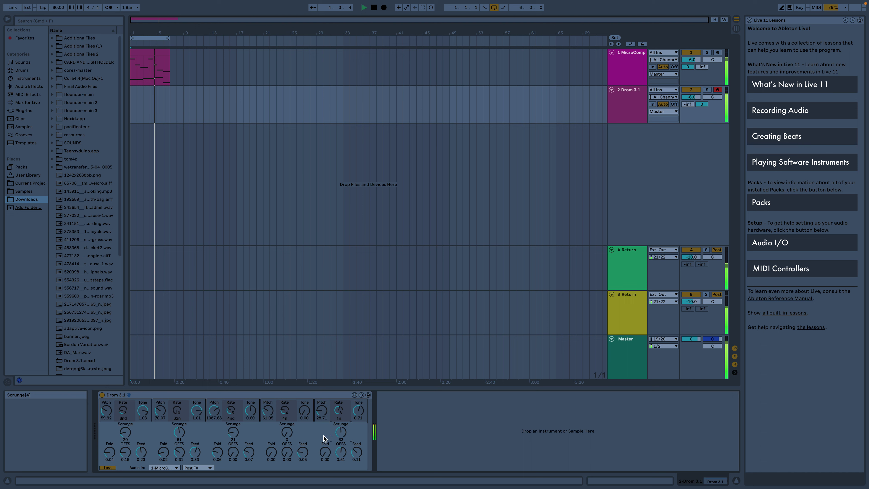
# - Set the fourth voice's Fold to 0.10, OFFS to 0.13 and Feed to 0.02, and lower the fifth voice's OFFS to 0.24
pyautogui.moveTo(303, 452); pyautogui.dragTo(271, 449)
pyautogui.click(270, 452)
pyautogui.moveTo(340, 451); pyautogui.dragTo(340, 456)
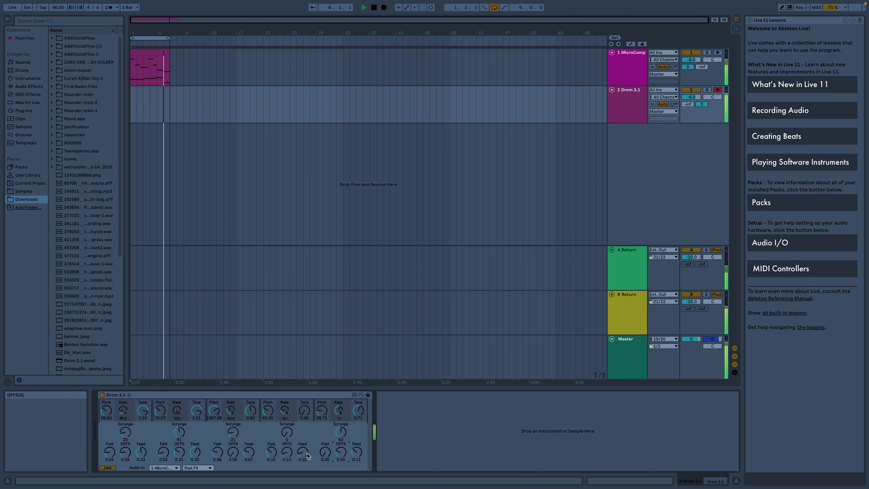
# - Set the third voice's Fold to 1.00 and Feed to 0.04, and adjust the first voice's Fold slightly
pyautogui.click(211, 456)
pyautogui.moveTo(211, 455); pyautogui.dragTo(212, 428)
pyautogui.moveTo(254, 456); pyautogui.dragTo(252, 459)
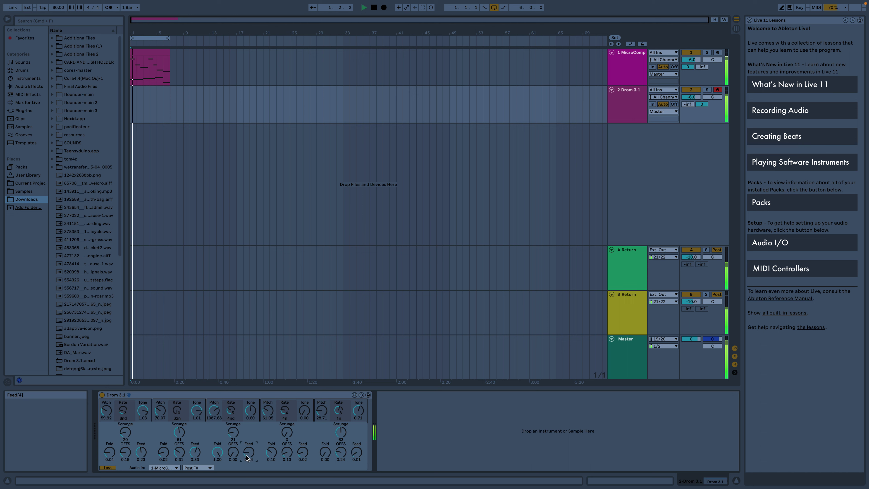
pyautogui.moveTo(108, 455); pyautogui.dragTo(107, 451)
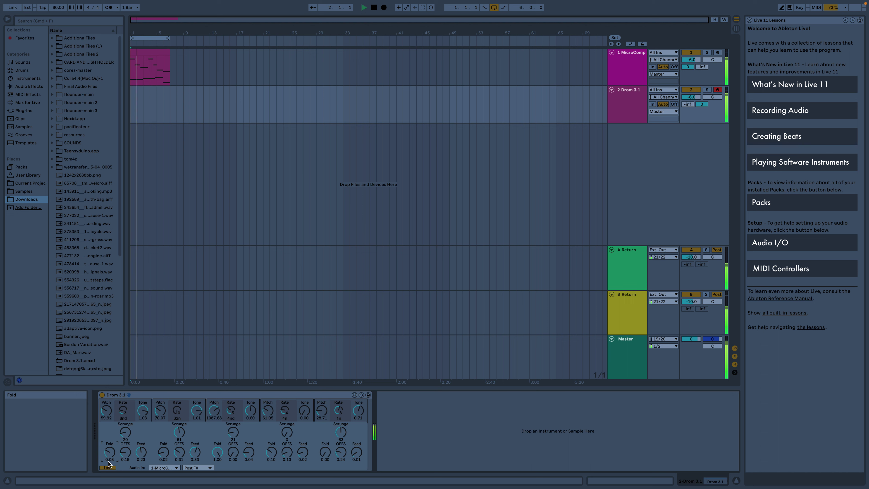
# - Drop the pitch of the first, second, third and fifth voices to 20.00
pyautogui.moveTo(213, 409); pyautogui.dragTo(213, 434)
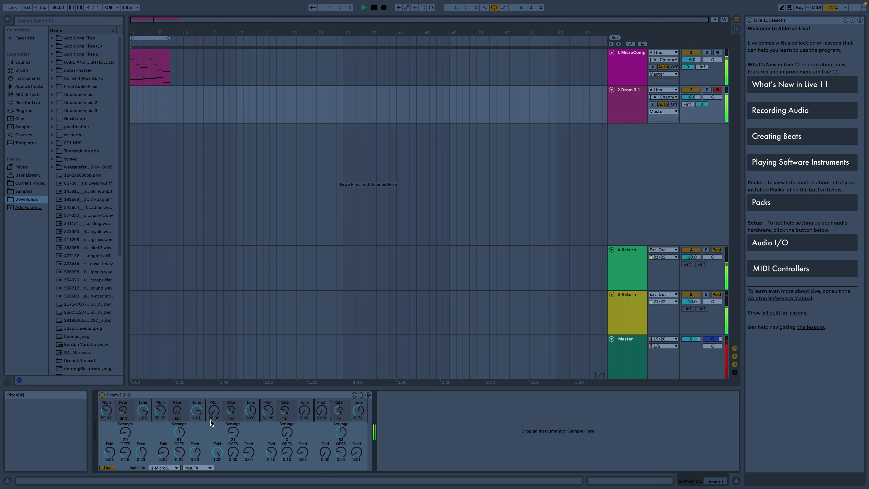
pyautogui.click(160, 415)
pyautogui.moveTo(104, 413); pyautogui.dragTo(104, 426)
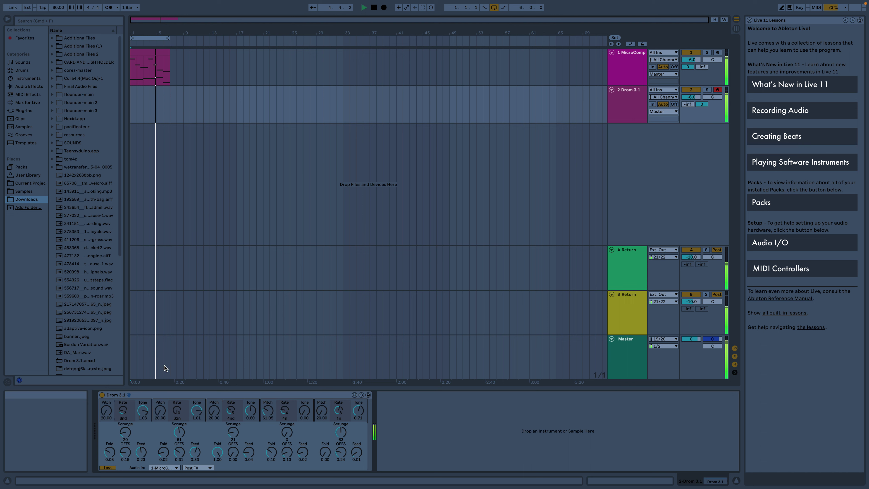
# - Return to the main parameters and deactivate the Drom 3.1 device
pyautogui.click(108, 467)
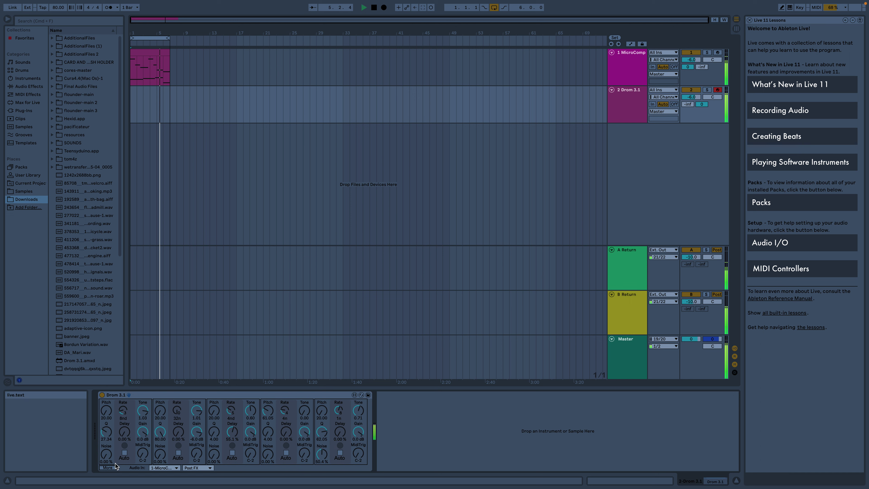
pyautogui.click(102, 396)
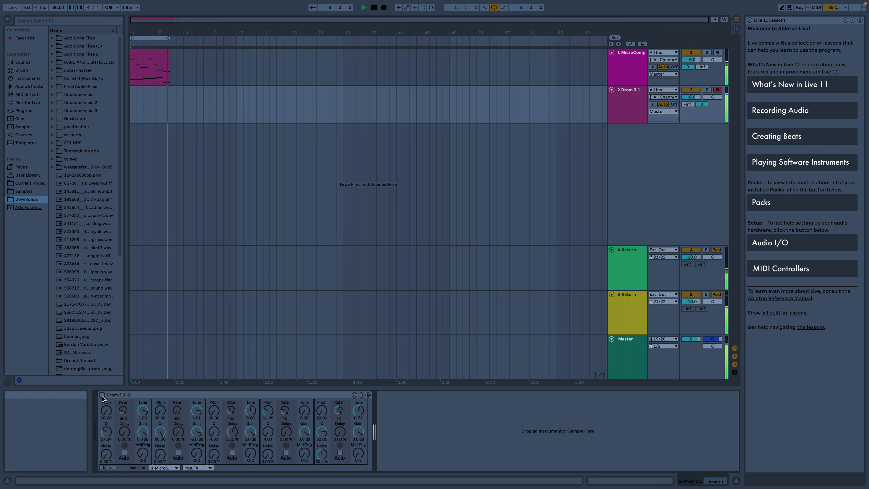